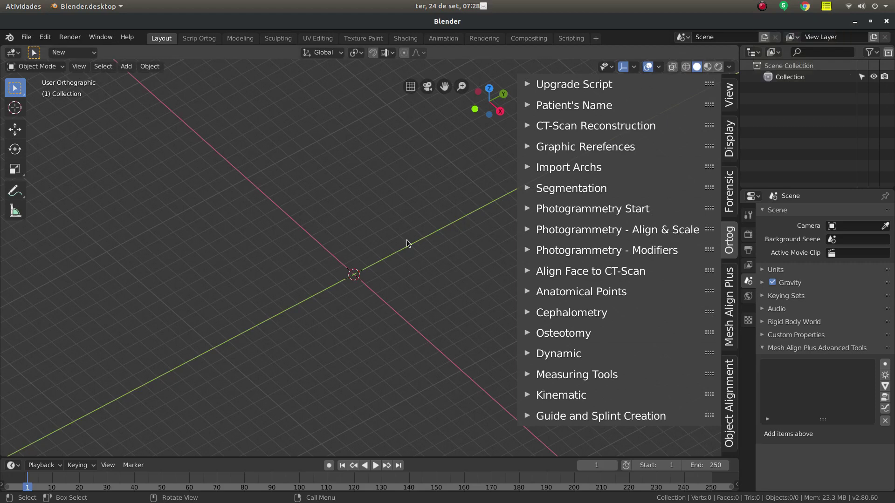
Orbit the empty scene slightly to a new viewing angle.
{"action": "middle_click_drag", "start_coordinate": [379, 259], "coordinate": [377, 262]}
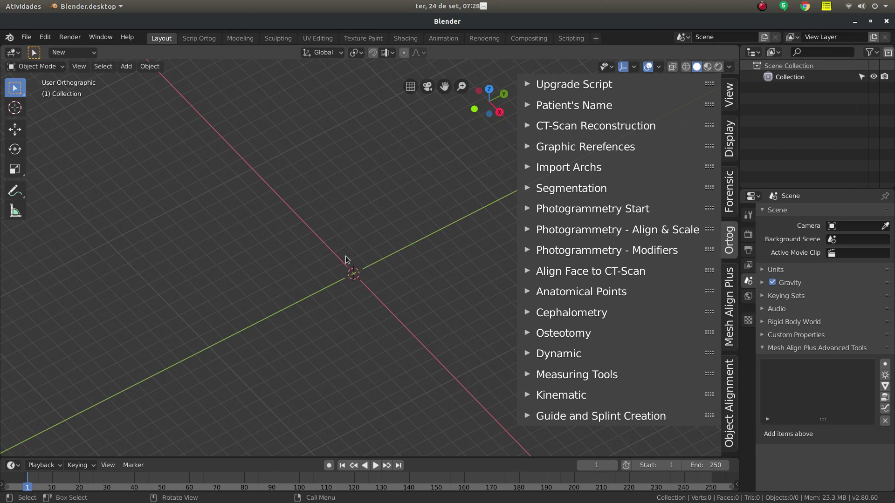
{"action": "mouse_move", "coordinate": [347, 259]}
{"action": "middle_mouse_down"}
{"action": "mouse_move", "coordinate": [358, 231]}
{"action": "mouse_move", "coordinate": [356, 250]}
{"action": "mouse_move", "coordinate": [380, 244]}
{"action": "mouse_move", "coordinate": [375, 269]}
{"action": "middle_mouse_up"}
{"action": "mouse_move", "coordinate": [420, 211]}
{"action": "middle_mouse_down"}
{"action": "mouse_move", "coordinate": [349, 268]}
{"action": "mouse_move", "coordinate": [436, 189]}
{"action": "middle_mouse_up"}
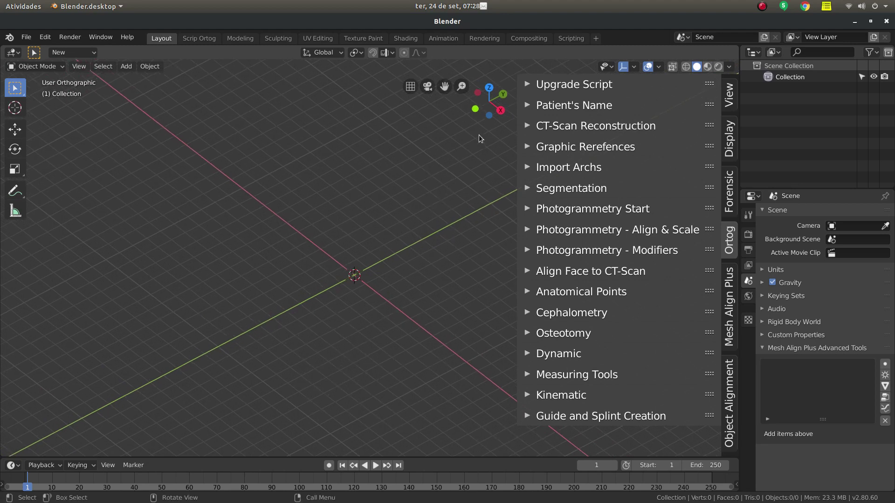
Leave CT-Scan Reconstruction expanded and list its MANUAL, VOXEL and AUTOMATIC methods.
{"action": "left_click", "coordinate": [527, 126]}
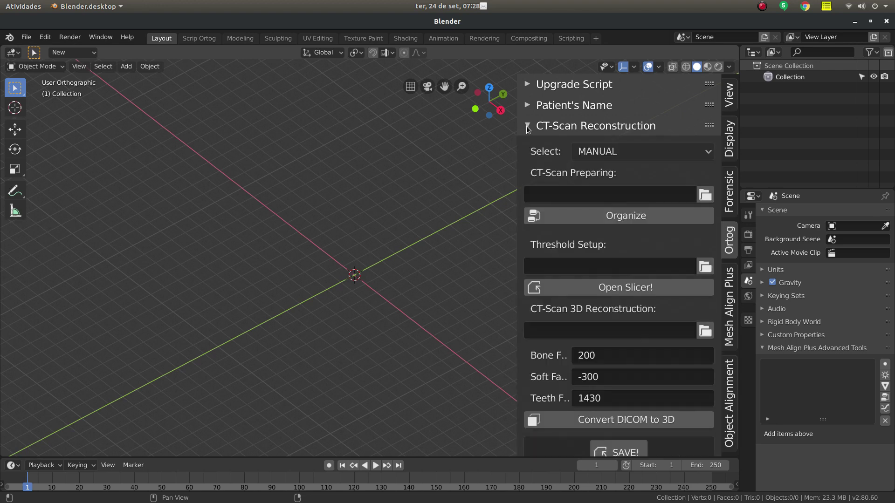
{"action": "left_click", "coordinate": [526, 126]}
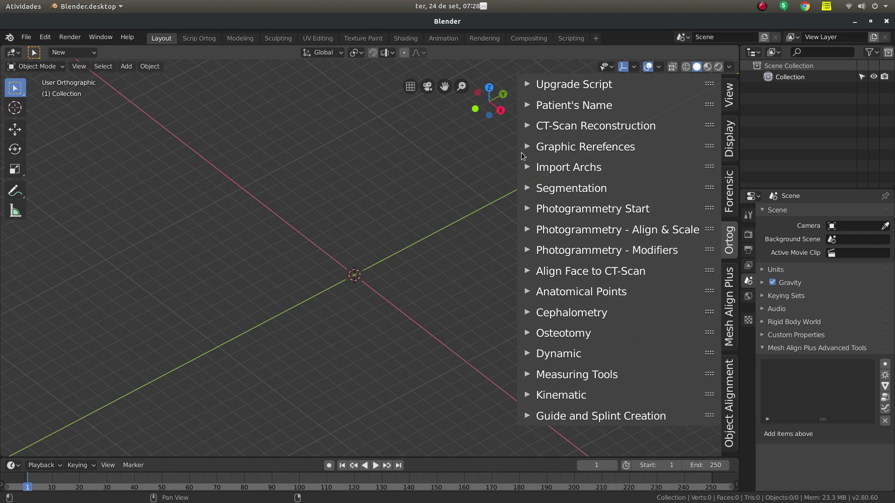
{"action": "left_click", "coordinate": [527, 127]}
{"action": "left_click", "coordinate": [527, 126]}
{"action": "left_click", "coordinate": [526, 126]}
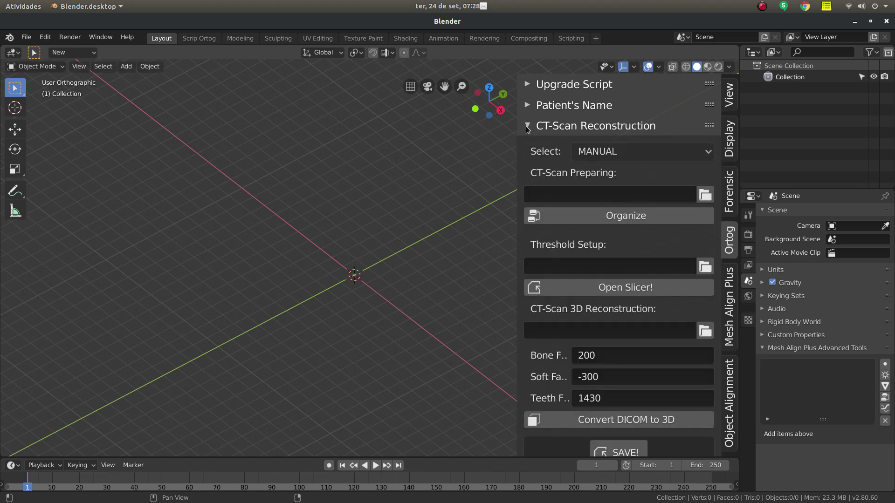
{"action": "left_click", "coordinate": [626, 150]}
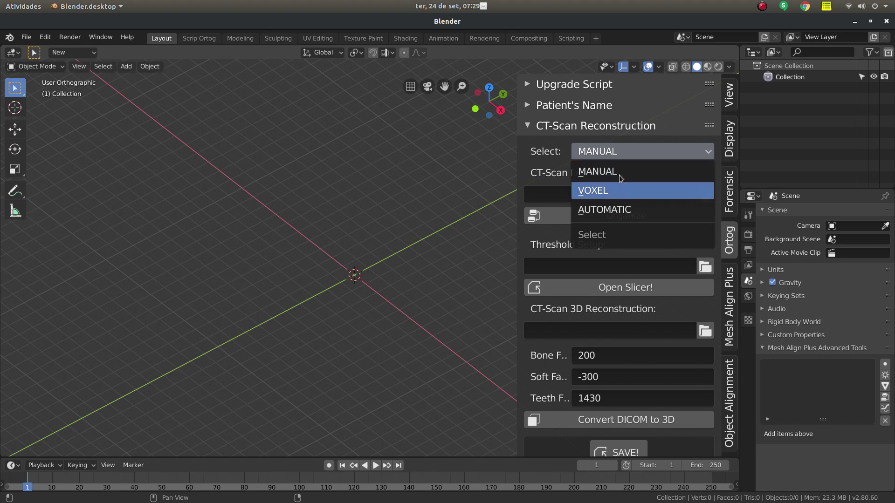
Switch the CT-scan reconstruction method from MANUAL to VOXEL.
{"action": "left_click", "coordinate": [620, 172]}
{"action": "scroll", "coordinate": [578, 227], "scroll_direction": "down", "scroll_amount": 2}
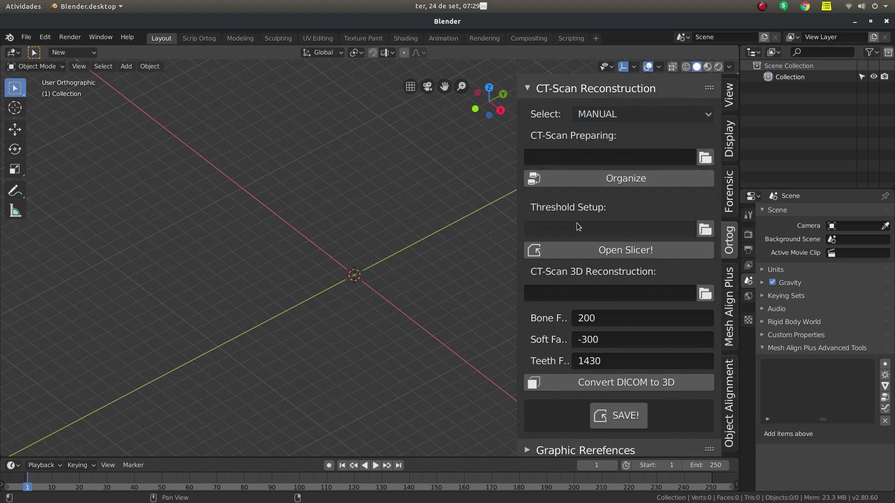
{"action": "scroll", "coordinate": [579, 205], "scroll_direction": "up", "scroll_amount": 2}
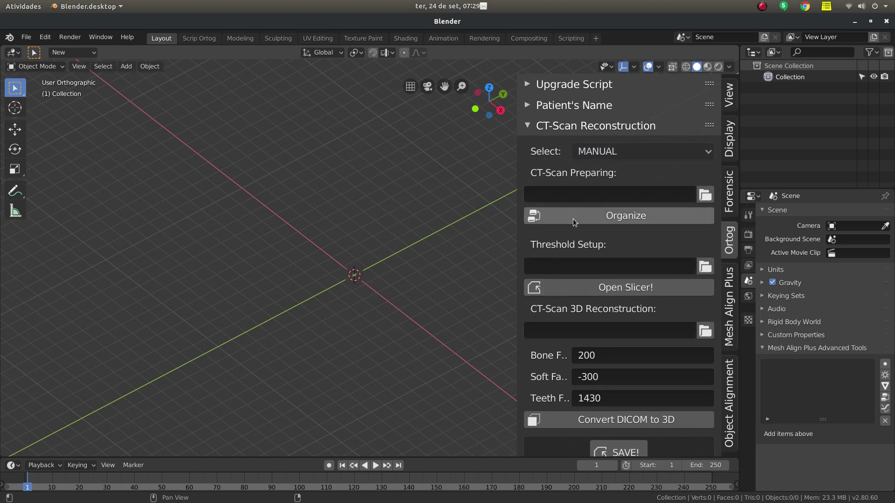
{"action": "scroll", "coordinate": [578, 219], "scroll_direction": "down", "scroll_amount": 1}
{"action": "left_click", "coordinate": [622, 133]}
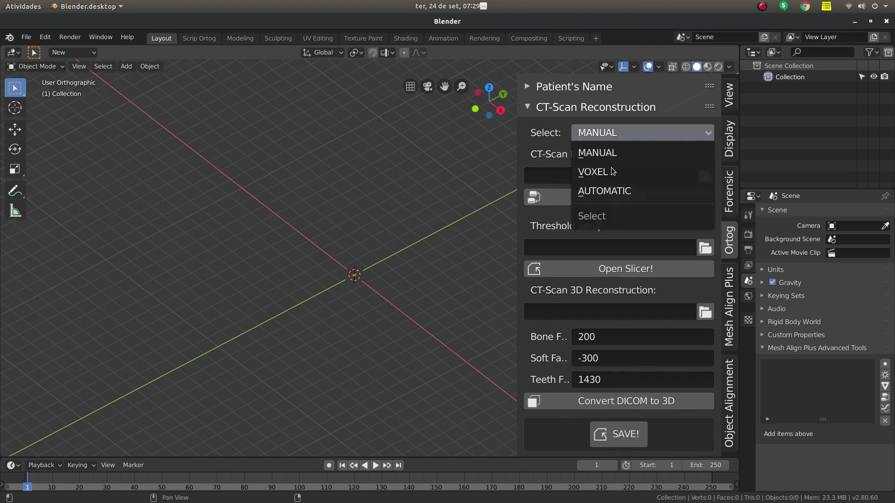
{"action": "left_click", "coordinate": [611, 172]}
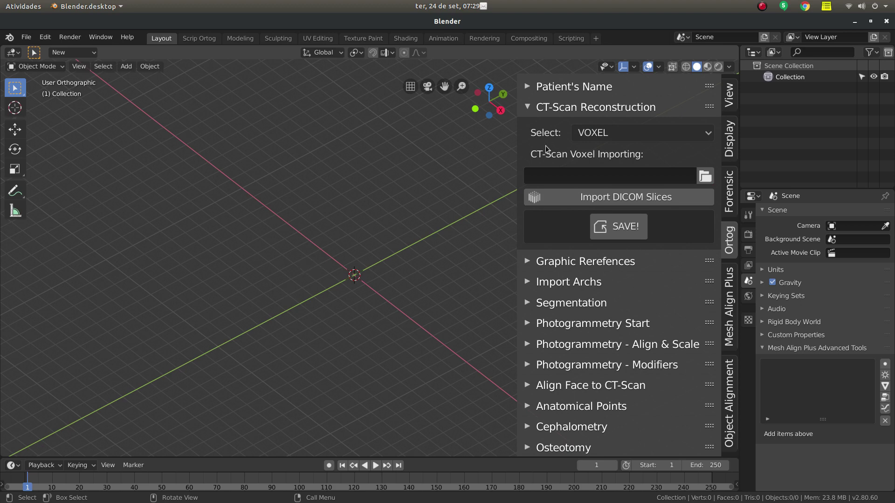
Try the AUTOMATIC reconstruction method, then return to MANUAL.
{"action": "left_click", "coordinate": [605, 134]}
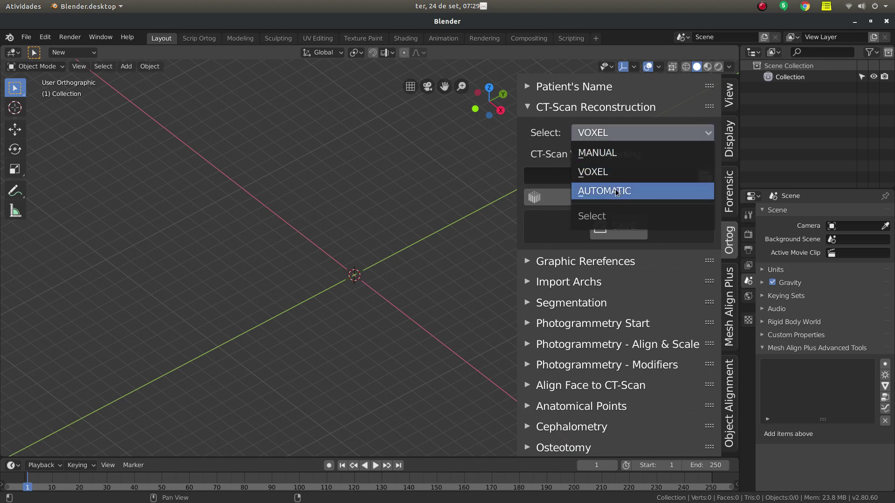
{"action": "left_click", "coordinate": [644, 192]}
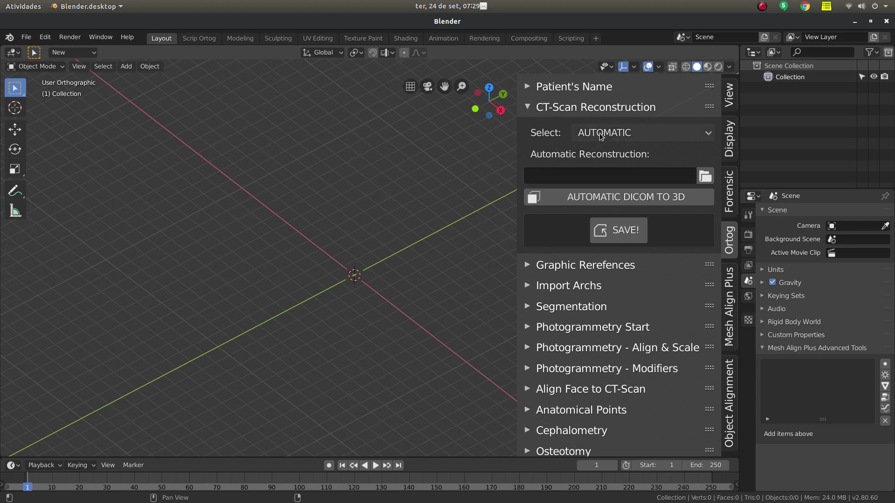
{"action": "left_click", "coordinate": [671, 140]}
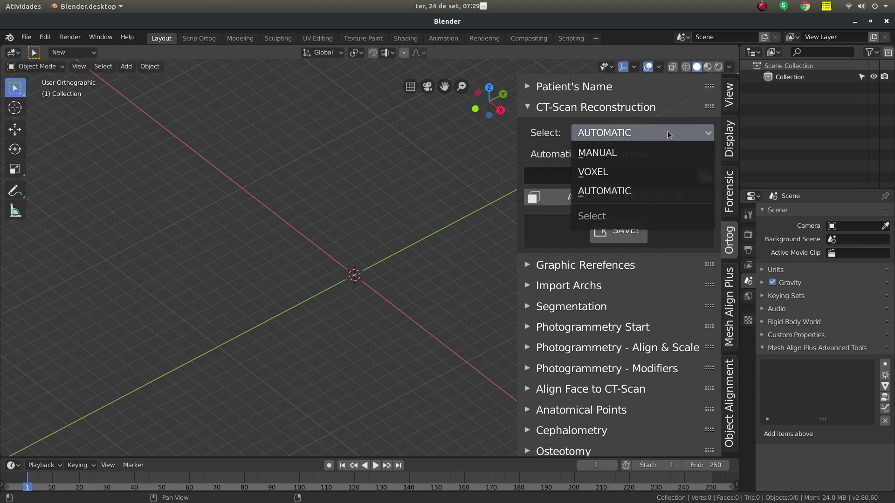
{"action": "left_click", "coordinate": [625, 150]}
Enter /TOMO/CT-SCAN/ as the CT-Scan Preparing path, filling all three path fields.
{"action": "left_click", "coordinate": [568, 178]}
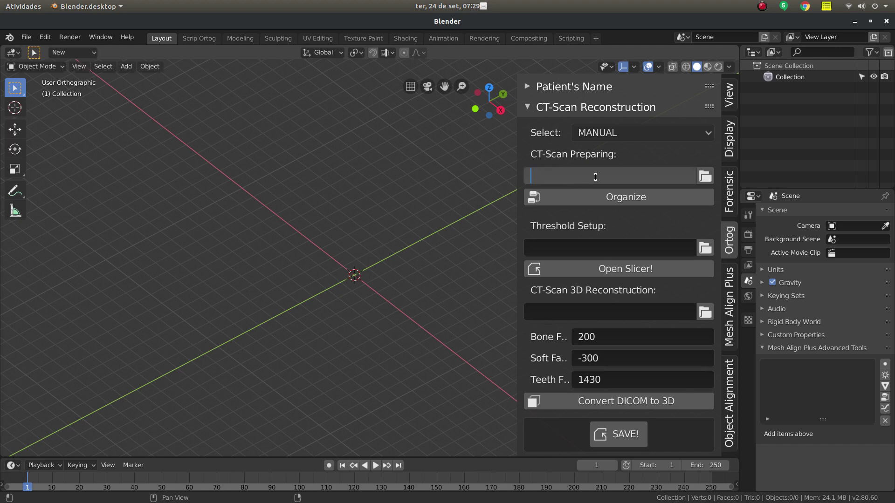
{"action": "type", "text": "/T"}
{"action": "type", "text": "OMO/C"}
{"action": "type", "text": "T-SCAN"}
{"action": "type", "text": "/"}
{"action": "key", "text": "Return"}
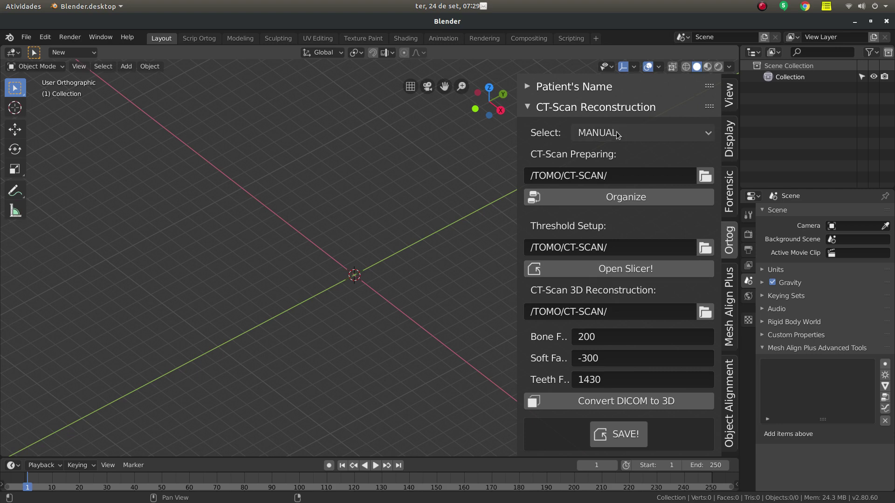
Set the reconstruction method to VOXEL, then AUTOMATIC, keeping the /TOMO/CT-SCAN/ path.
{"action": "left_click", "coordinate": [617, 133]}
{"action": "left_click", "coordinate": [611, 174]}
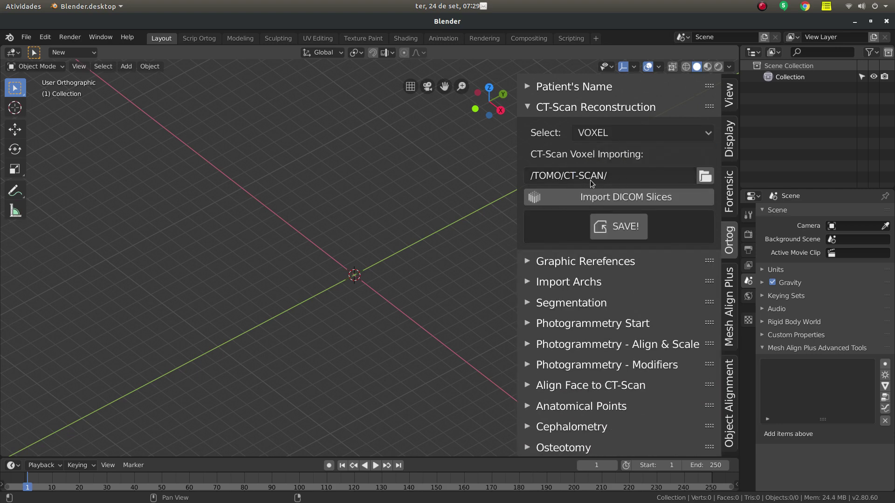
{"action": "left_click", "coordinate": [625, 136]}
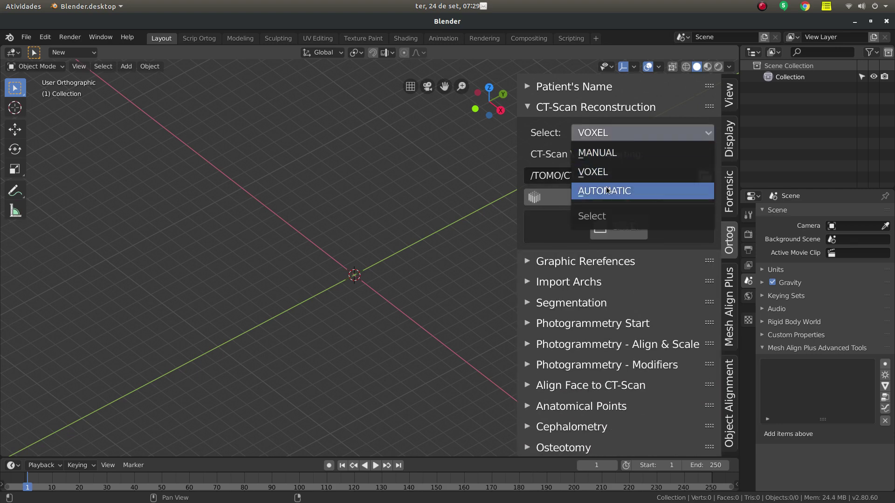
{"action": "left_click", "coordinate": [607, 191]}
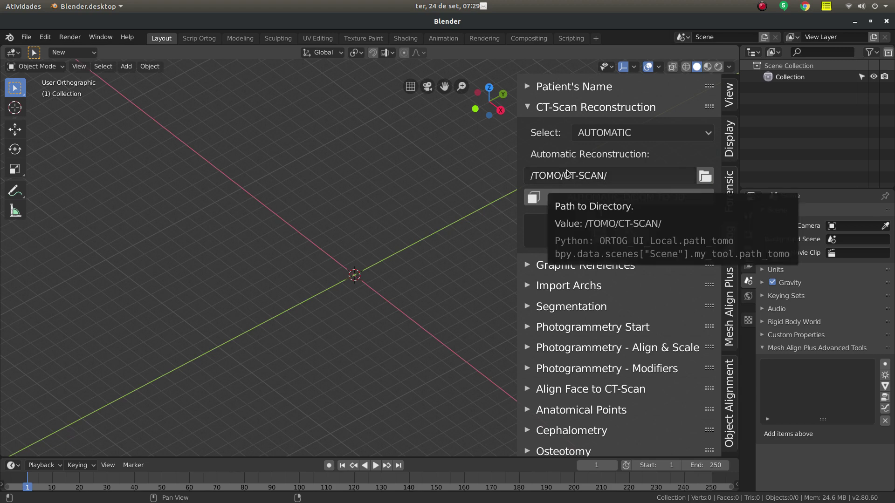
Expand Photogrammetry Start and enter /PHOTOS/ as the OpenMVG+OpenMVS photo folder.
{"action": "left_click", "coordinate": [530, 326], "text": "ctrl"}
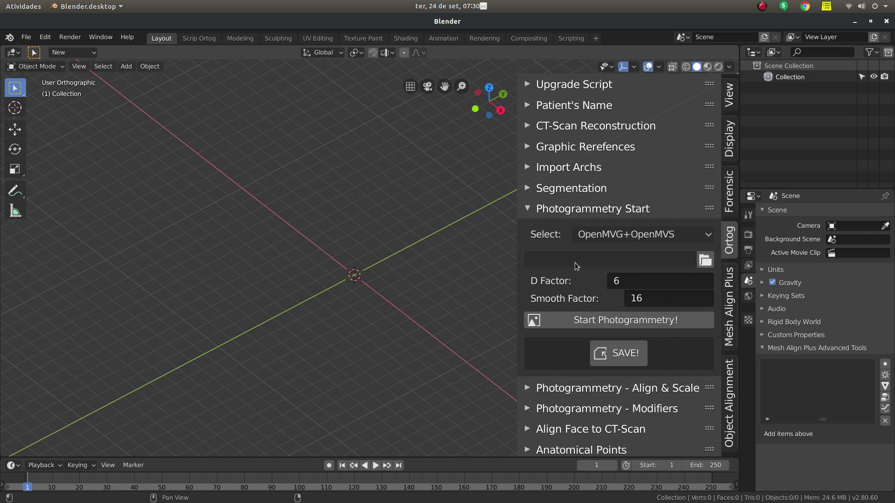
{"action": "left_click", "coordinate": [545, 126]}
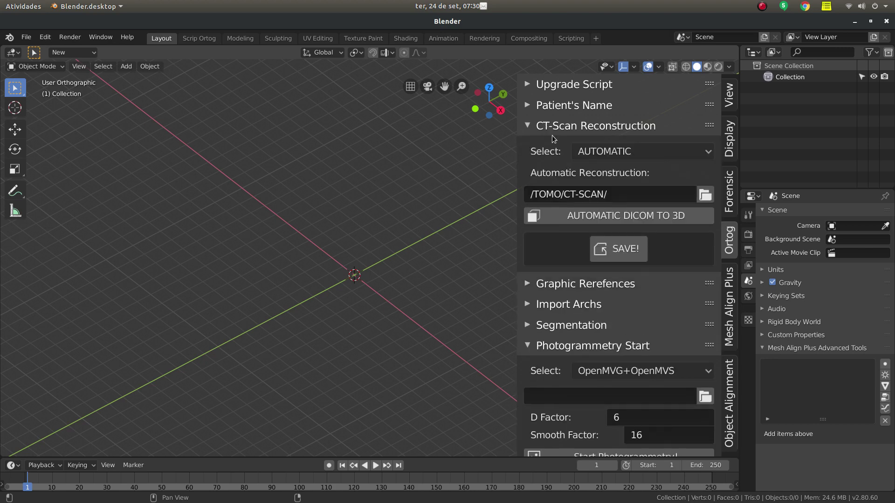
{"action": "left_click", "coordinate": [530, 129]}
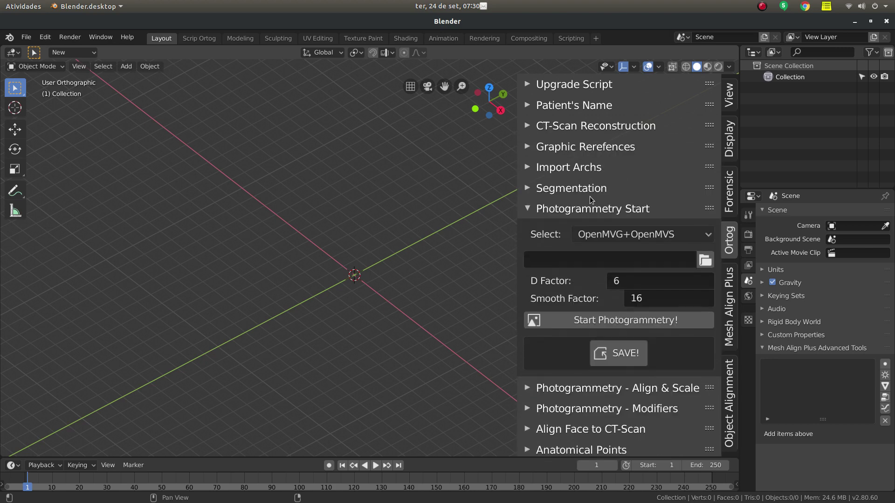
{"action": "left_click", "coordinate": [589, 264]}
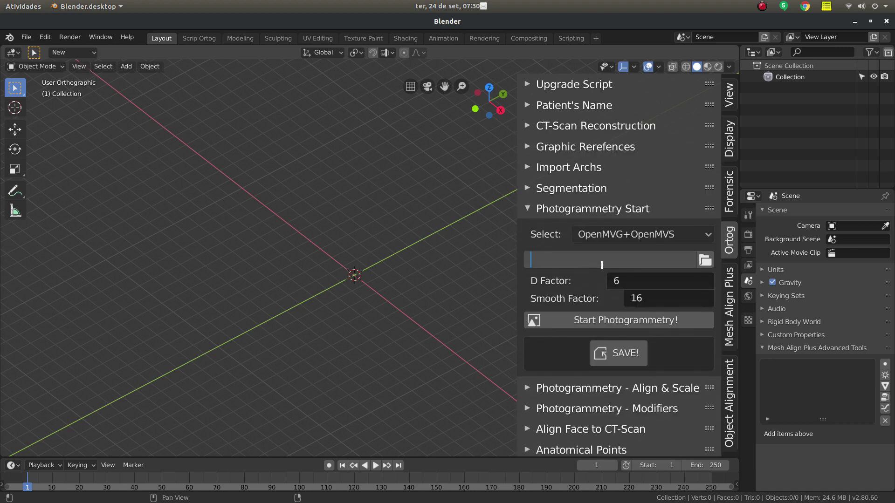
{"action": "type", "text": "/PHOTOS"}
{"action": "type", "text": "/"}
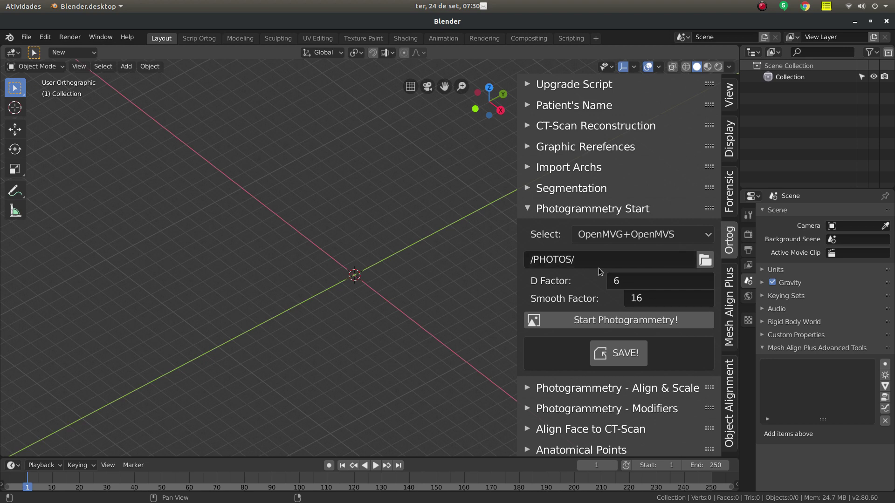
{"action": "key", "text": "Return"}
{"action": "left_click", "coordinate": [532, 126]}
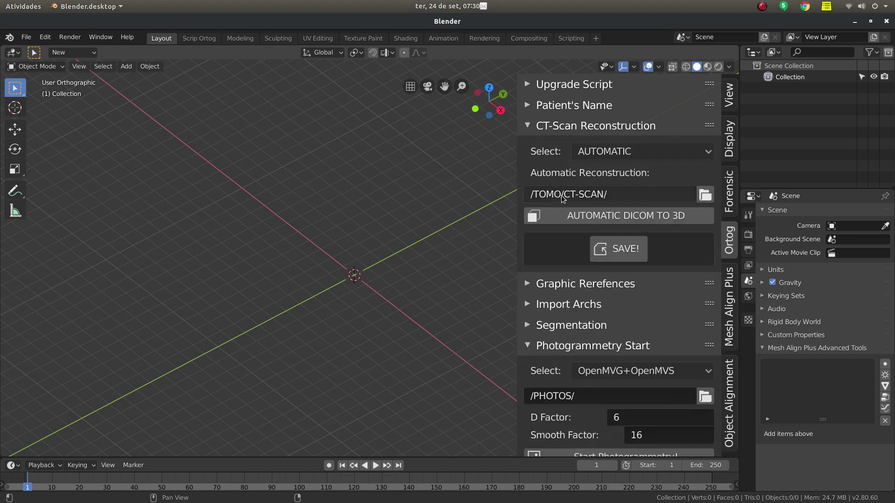
{"action": "left_click", "coordinate": [526, 126]}
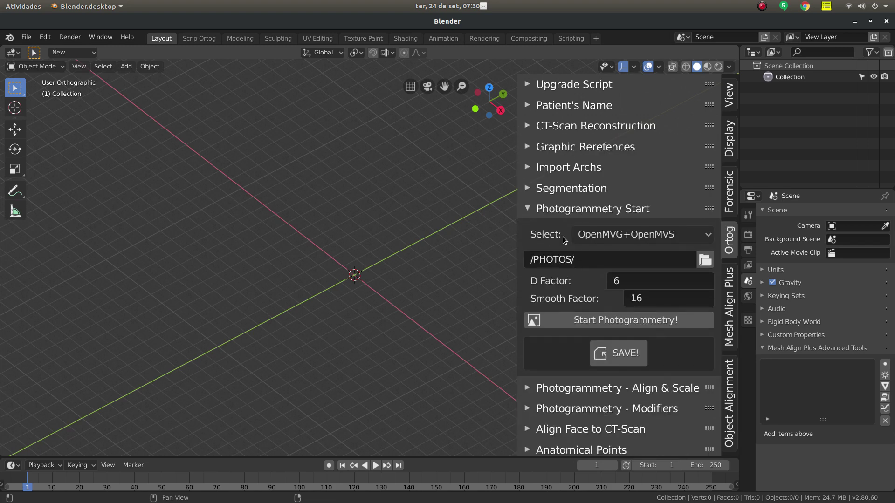
Try the SMVS+MeshLab and Meshroom (AliceVision) engines, then switch back to OpenMVG+OpenMVS.
{"action": "left_click", "coordinate": [655, 235]}
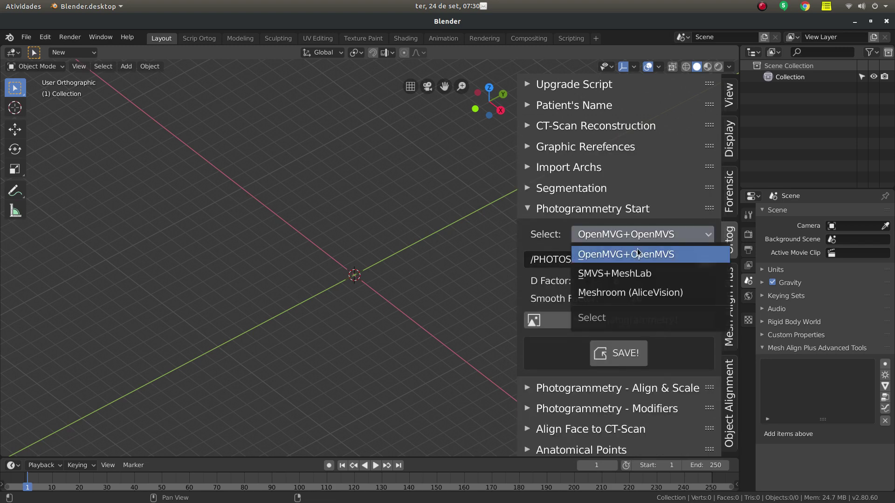
{"action": "left_click", "coordinate": [620, 274]}
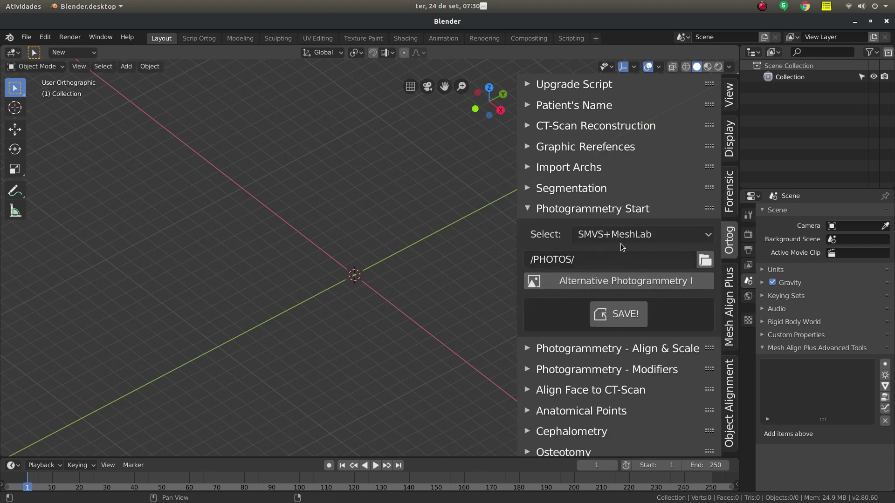
{"action": "left_click", "coordinate": [630, 233]}
{"action": "left_click", "coordinate": [617, 289]}
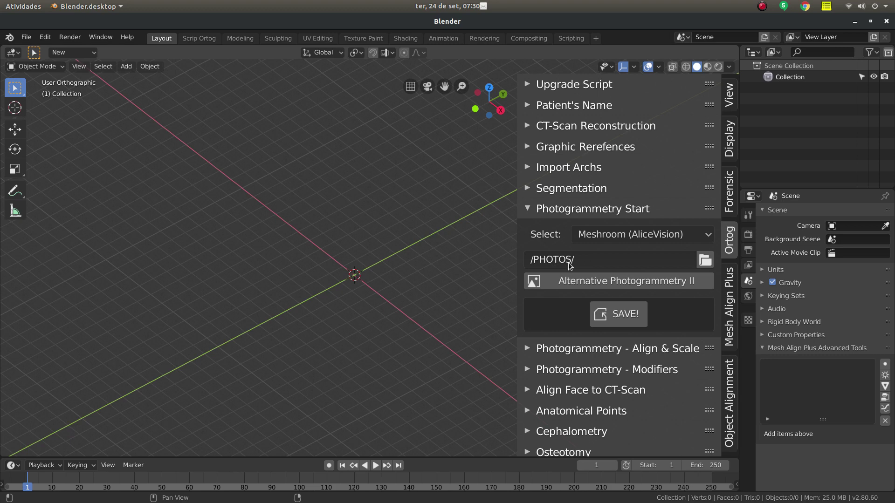
{"action": "left_click", "coordinate": [652, 233]}
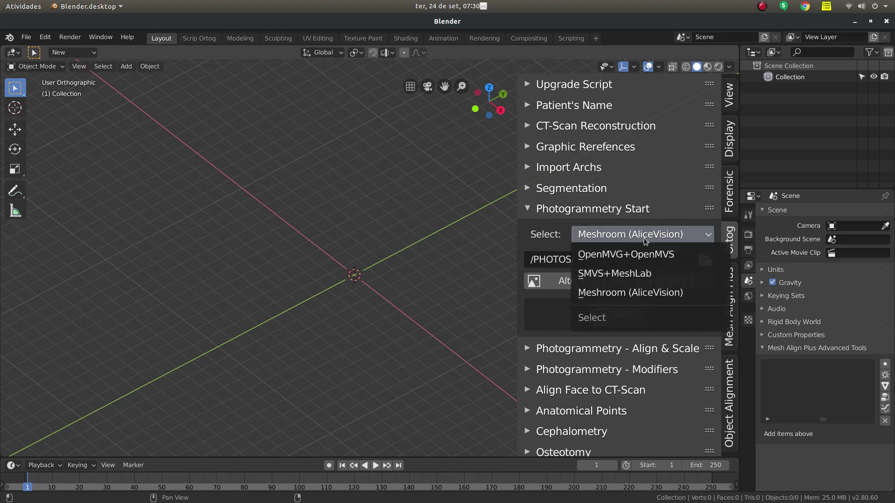
{"action": "left_click", "coordinate": [625, 255]}
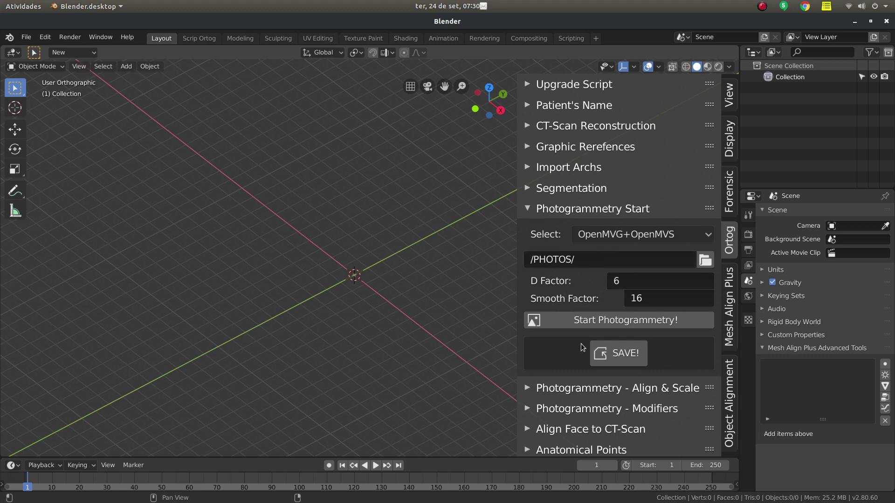
Keep OpenMVG+OpenMVS selected and collapse the Photogrammetry Start section.
{"action": "scroll", "coordinate": [584, 327], "scroll_direction": "down", "scroll_amount": 3}
{"action": "scroll", "coordinate": [589, 245], "scroll_direction": "up", "scroll_amount": 2}
{"action": "scroll", "coordinate": [589, 229], "scroll_direction": "down", "scroll_amount": 1}
{"action": "scroll", "coordinate": [590, 205], "scroll_direction": "down", "scroll_amount": 2}
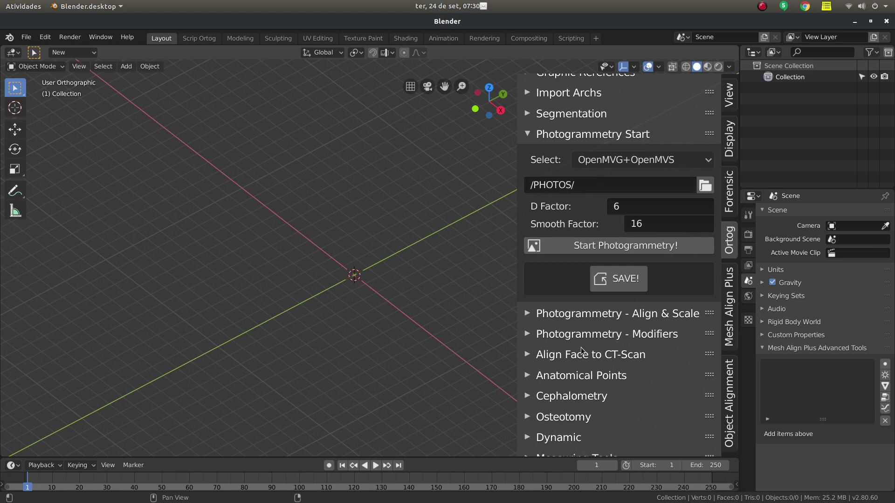
{"action": "left_click", "coordinate": [619, 163]}
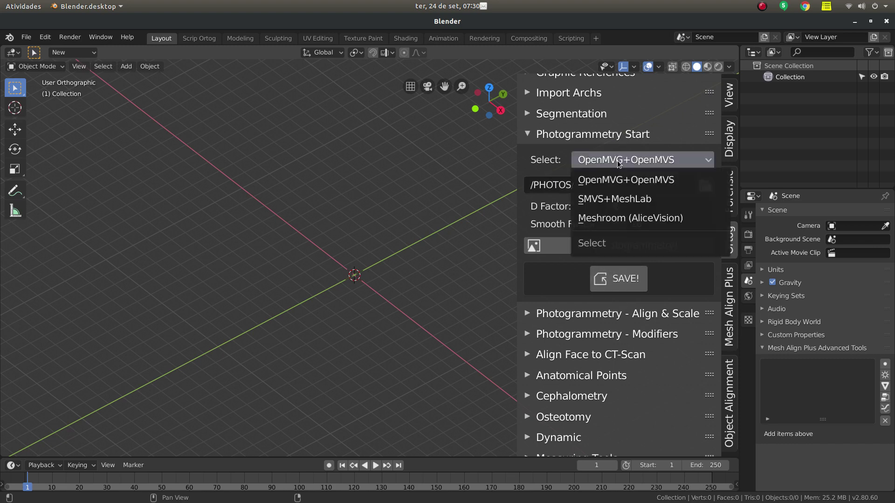
{"action": "left_click", "coordinate": [579, 180]}
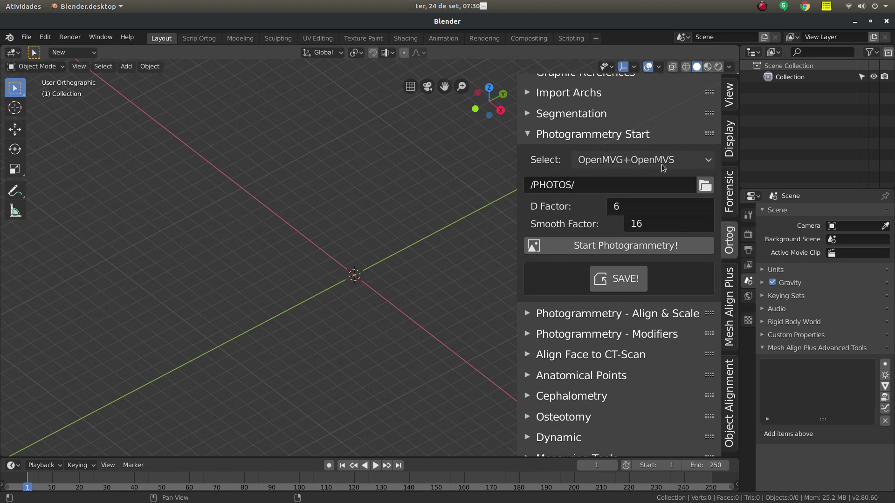
{"action": "left_click", "coordinate": [529, 137]}
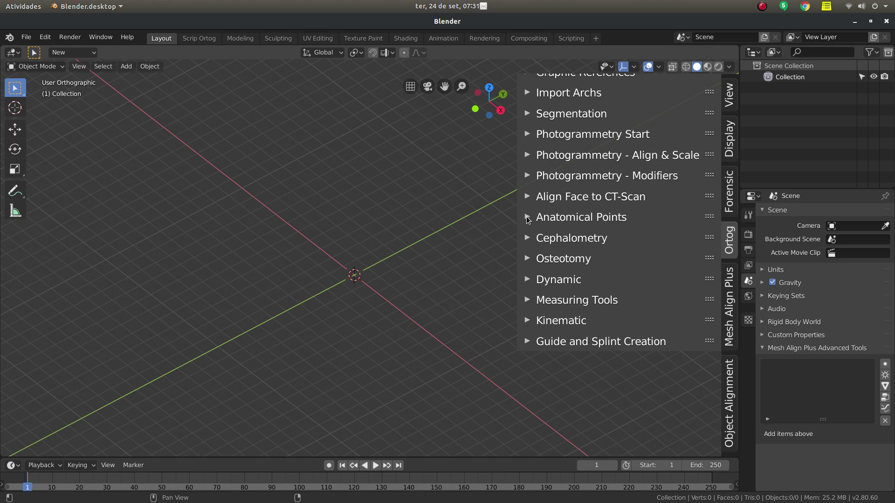
Expand Anatomical Points and show the MAXILLA landmark points.
{"action": "left_click", "coordinate": [526, 218]}
{"action": "left_click", "coordinate": [527, 218]}
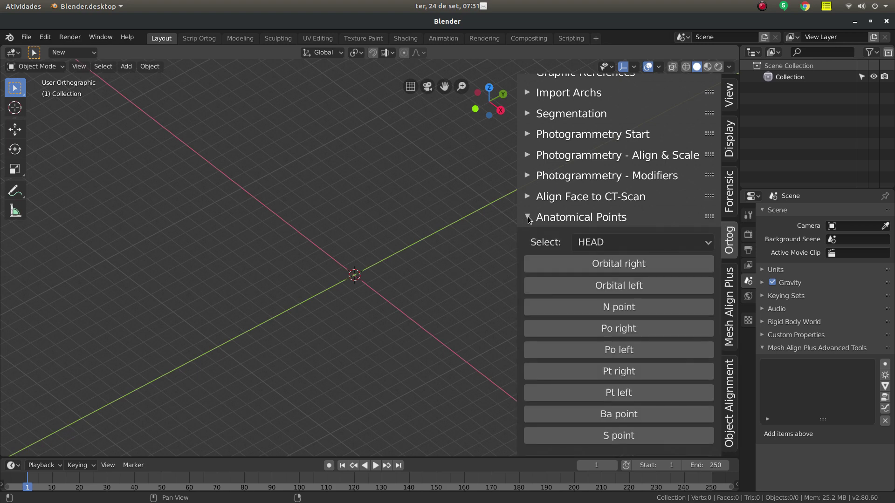
{"action": "scroll", "coordinate": [604, 292], "scroll_direction": "down", "scroll_amount": 3}
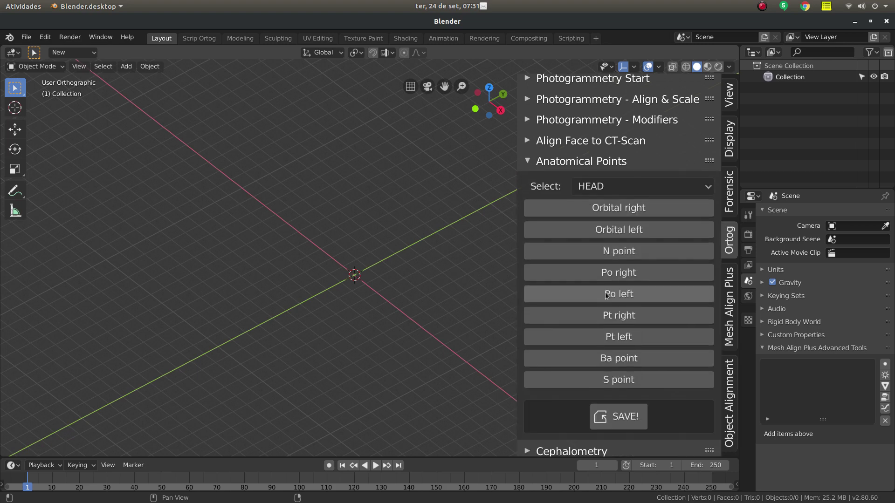
{"action": "left_click", "coordinate": [639, 187]}
{"action": "left_click", "coordinate": [624, 231]}
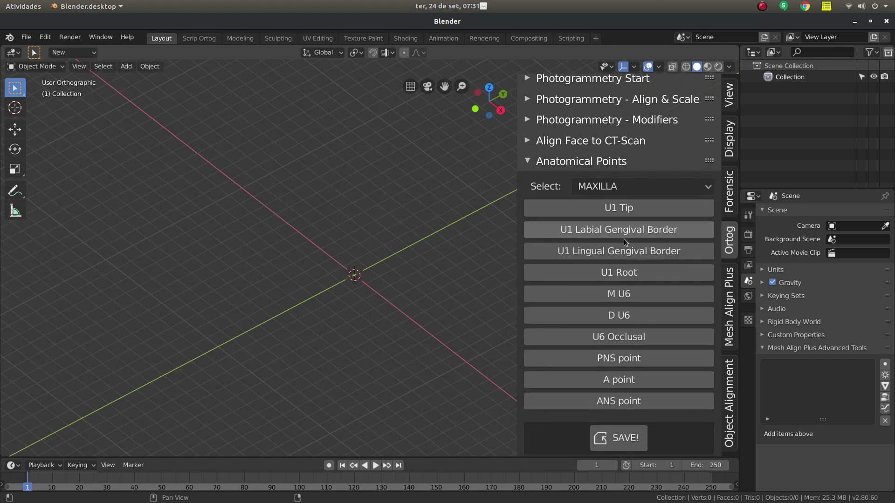
{"action": "scroll", "coordinate": [627, 252], "scroll_direction": "down", "scroll_amount": 3}
{"action": "scroll", "coordinate": [626, 252], "scroll_direction": "up", "scroll_amount": 3}
Browse the MANDIBLE and TEETH landmark point lists.
{"action": "left_click", "coordinate": [627, 169]}
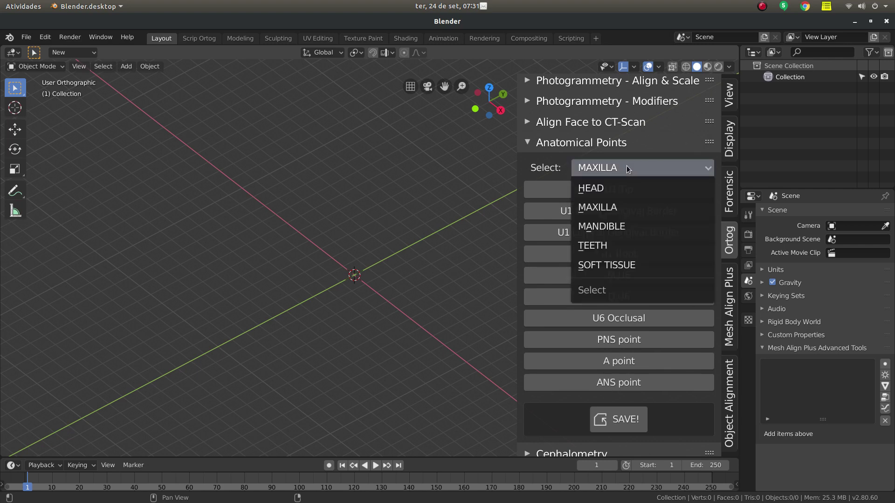
{"action": "left_click", "coordinate": [614, 226]}
{"action": "scroll", "coordinate": [613, 224], "scroll_direction": "down", "scroll_amount": 2}
{"action": "scroll", "coordinate": [614, 254], "scroll_direction": "down", "scroll_amount": 4}
{"action": "scroll", "coordinate": [614, 254], "scroll_direction": "up", "scroll_amount": 3}
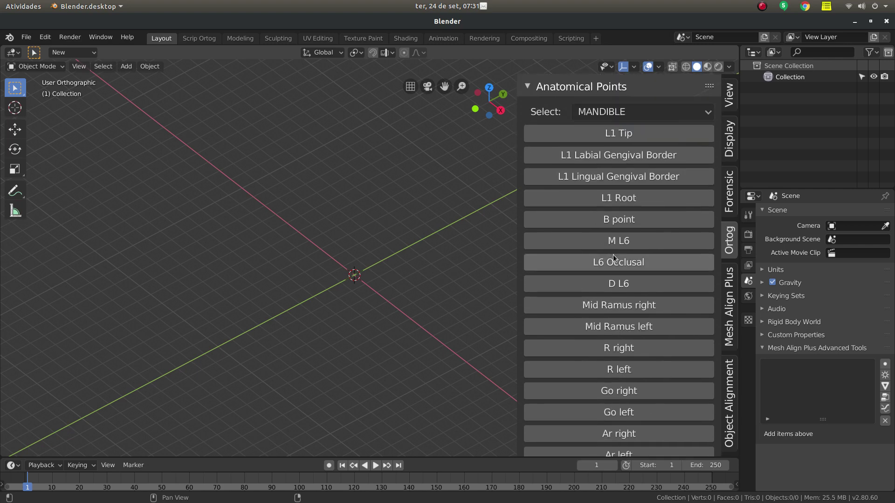
{"action": "scroll", "coordinate": [620, 196], "scroll_direction": "up", "scroll_amount": 2}
{"action": "left_click", "coordinate": [623, 167]}
{"action": "left_click", "coordinate": [622, 246]}
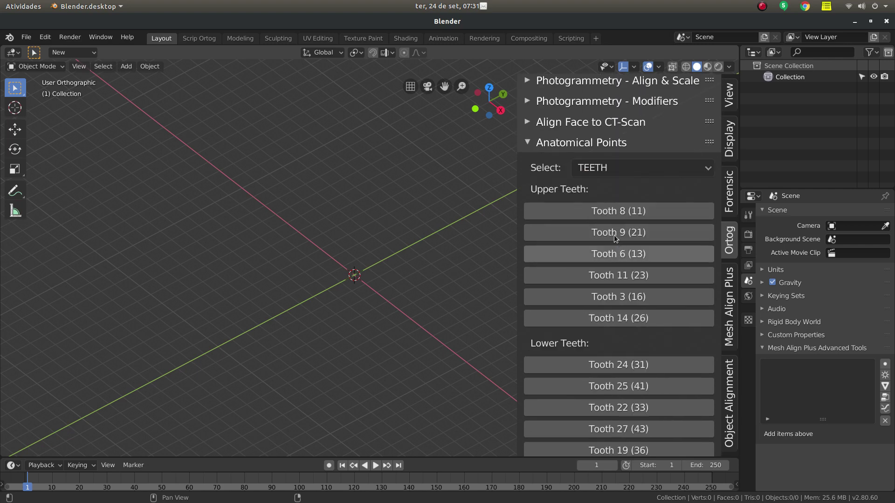
{"action": "scroll", "coordinate": [601, 259], "scroll_direction": "down", "scroll_amount": 4}
{"action": "scroll", "coordinate": [625, 183], "scroll_direction": "up", "scroll_amount": 3}
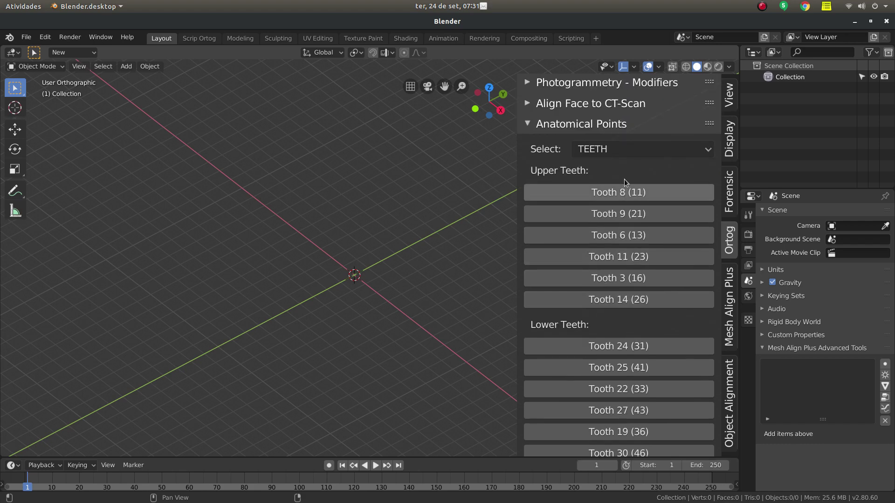
Scroll through the SOFT TISSUE points, then return the category to HEAD.
{"action": "left_click", "coordinate": [637, 148]}
{"action": "left_click", "coordinate": [614, 246]}
{"action": "scroll", "coordinate": [607, 281], "scroll_direction": "down", "scroll_amount": 3}
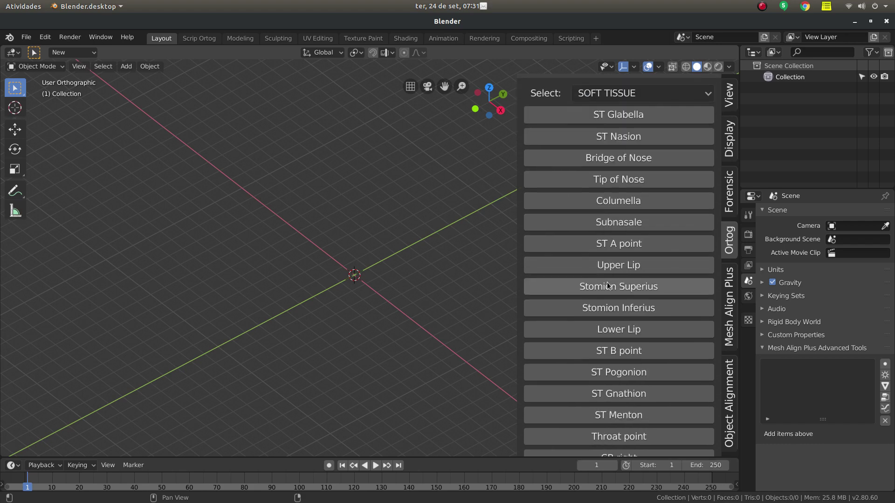
{"action": "scroll", "coordinate": [607, 281], "scroll_direction": "down", "scroll_amount": 4}
{"action": "scroll", "coordinate": [607, 282], "scroll_direction": "down", "scroll_amount": 6}
{"action": "scroll", "coordinate": [607, 282], "scroll_direction": "down", "scroll_amount": 2}
{"action": "scroll", "coordinate": [607, 282], "scroll_direction": "down", "scroll_amount": 3}
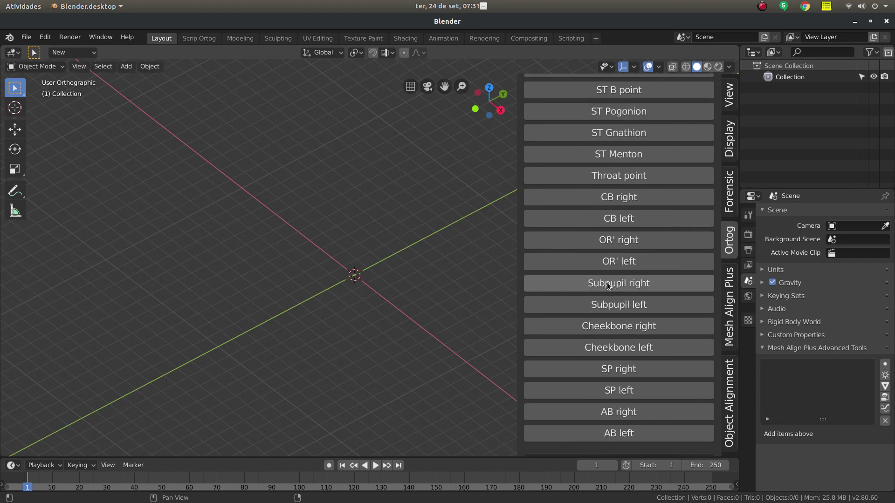
{"action": "scroll", "coordinate": [607, 282], "scroll_direction": "up", "scroll_amount": 1}
{"action": "scroll", "coordinate": [607, 283], "scroll_direction": "up", "scroll_amount": 8}
{"action": "scroll", "coordinate": [605, 276], "scroll_direction": "up", "scroll_amount": 7}
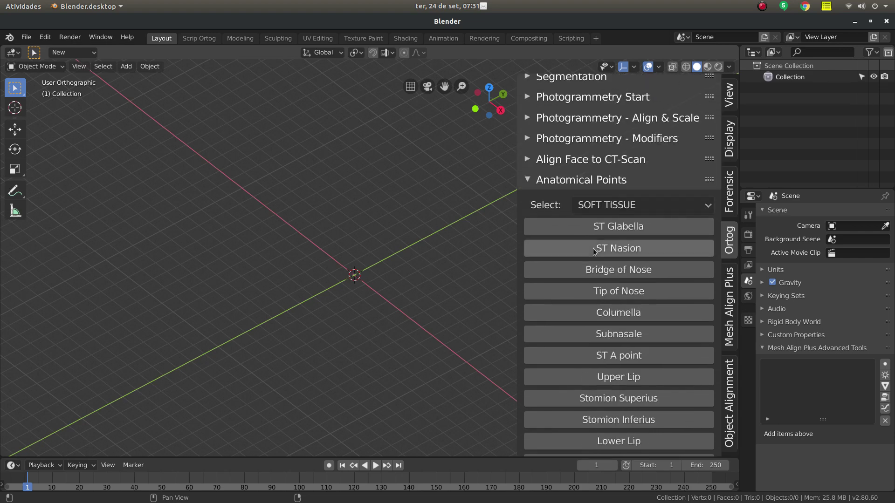
{"action": "left_click", "coordinate": [634, 206]}
{"action": "left_click", "coordinate": [615, 224]}
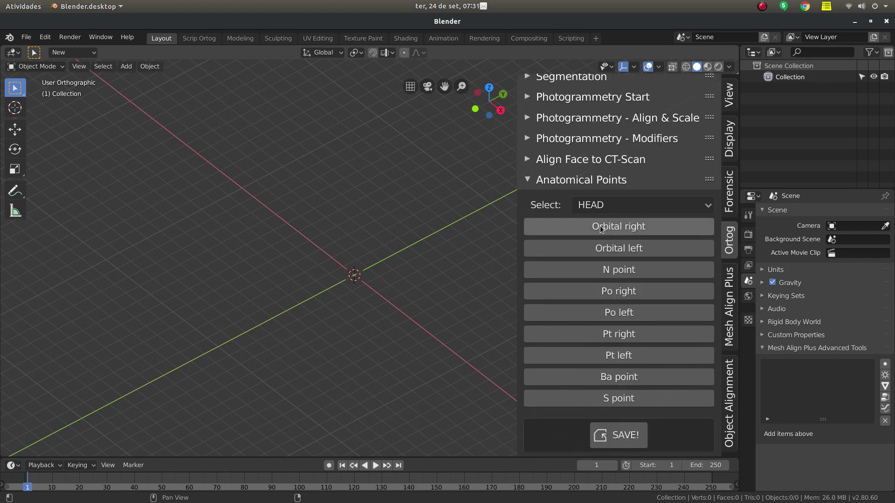
{"action": "scroll", "coordinate": [572, 231], "scroll_direction": "down", "scroll_amount": 3}
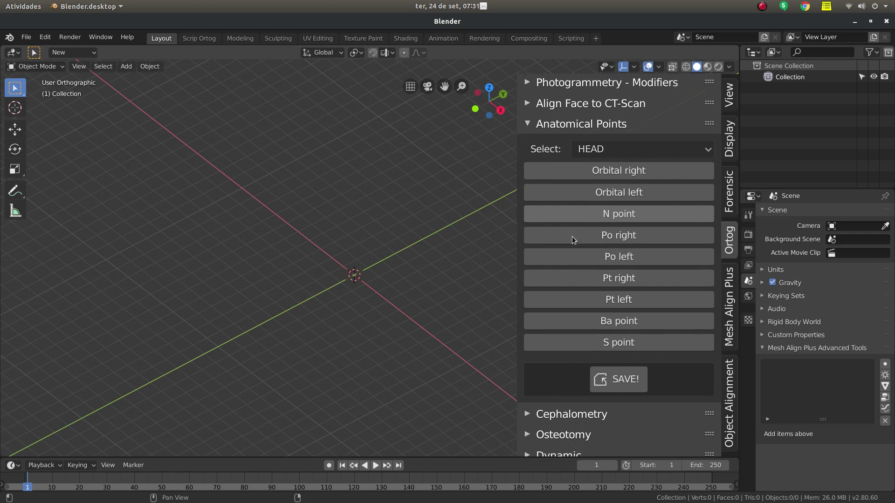
Collapse Anatomical Points and scroll the Ortog sidebar to the top, all panels closed.
{"action": "left_click", "coordinate": [531, 124]}
{"action": "scroll", "coordinate": [578, 185], "scroll_direction": "up", "scroll_amount": 3}
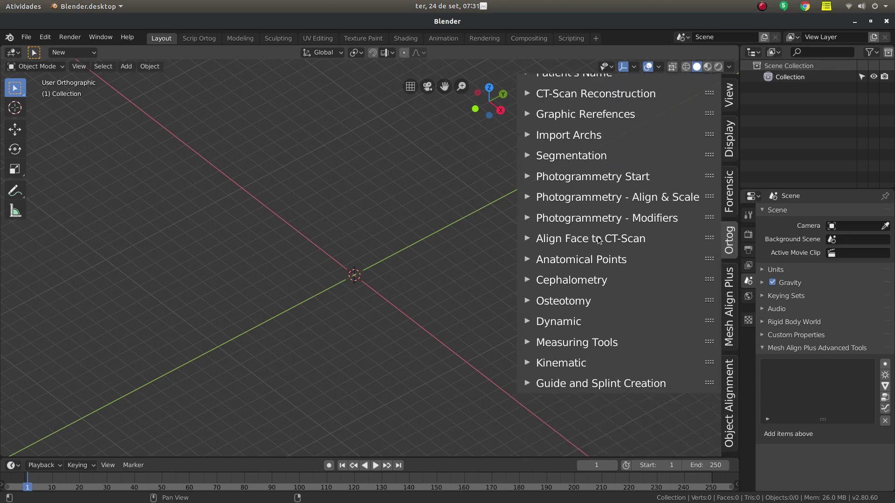
{"action": "scroll", "coordinate": [601, 244], "scroll_direction": "up", "scroll_amount": 4}
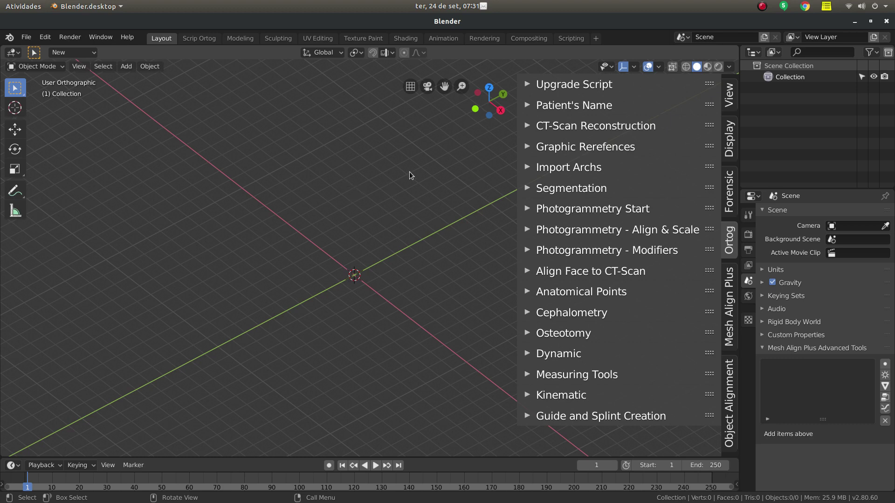
{"action": "left_click", "coordinate": [763, 7]}
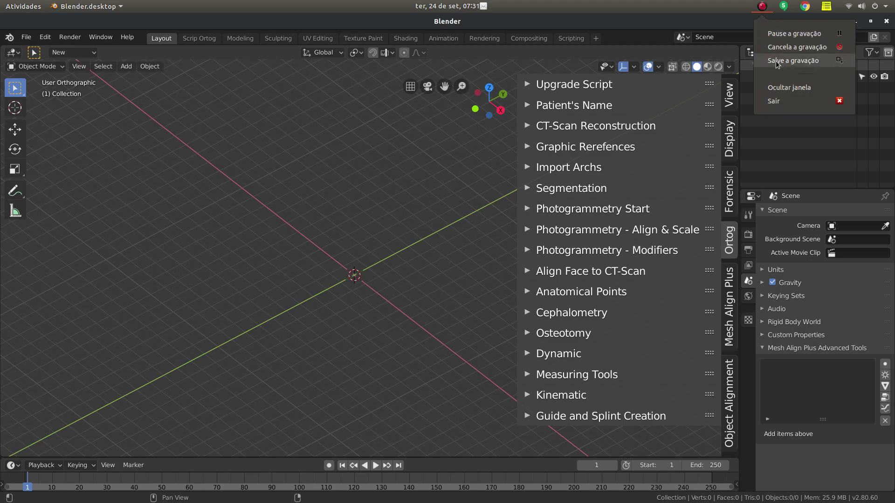